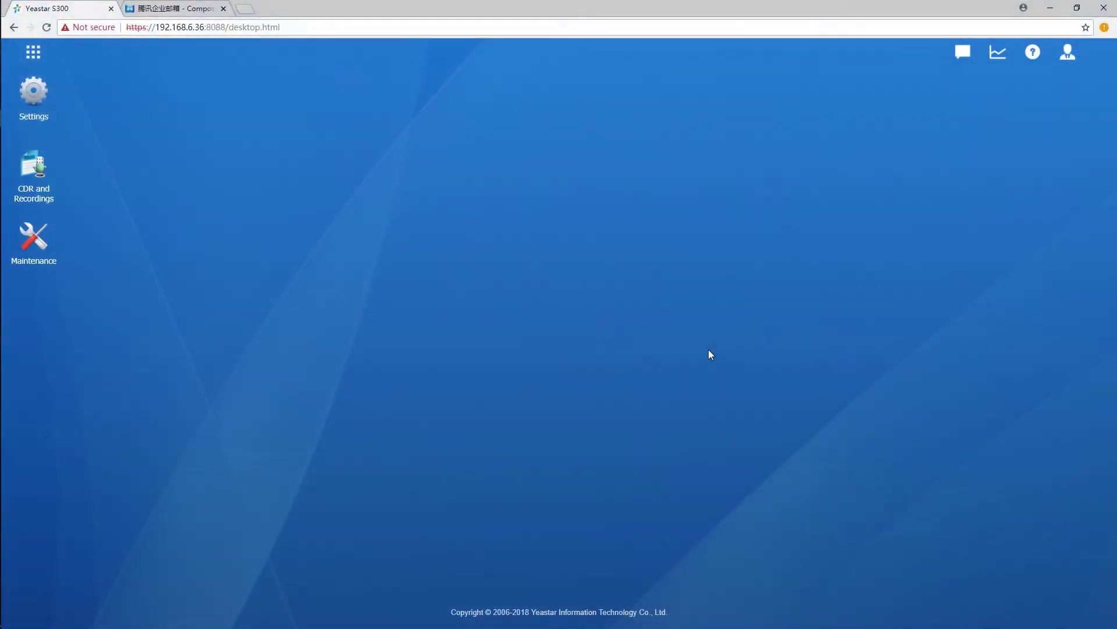
Open the Email settings page with the exmail.qq.com SMTP and POP3 servers
{"action": "left_click", "coordinate": [51, 100]}
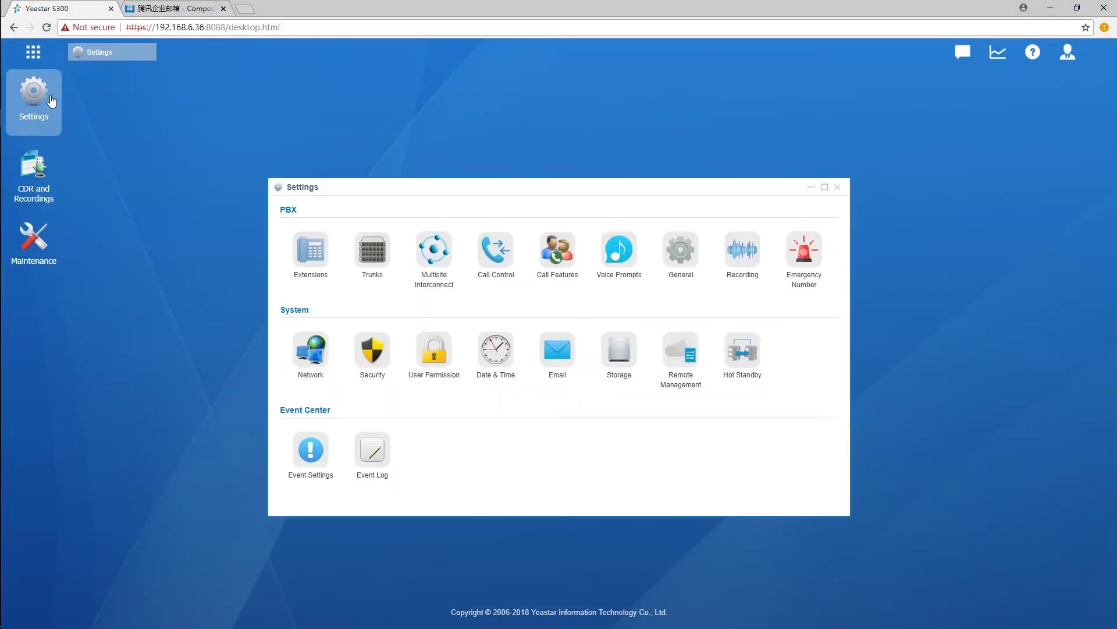
{"action": "left_click", "coordinate": [542, 357]}
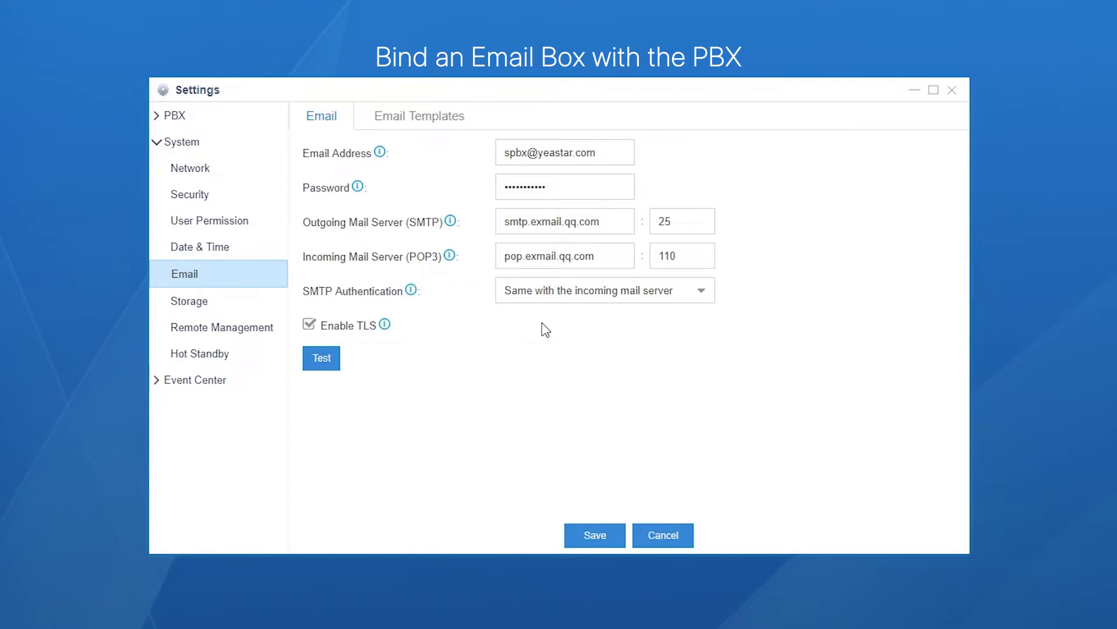
Save the mailbox settings and go to the SMS page under PBX Call Features
{"action": "left_click", "coordinate": [580, 544]}
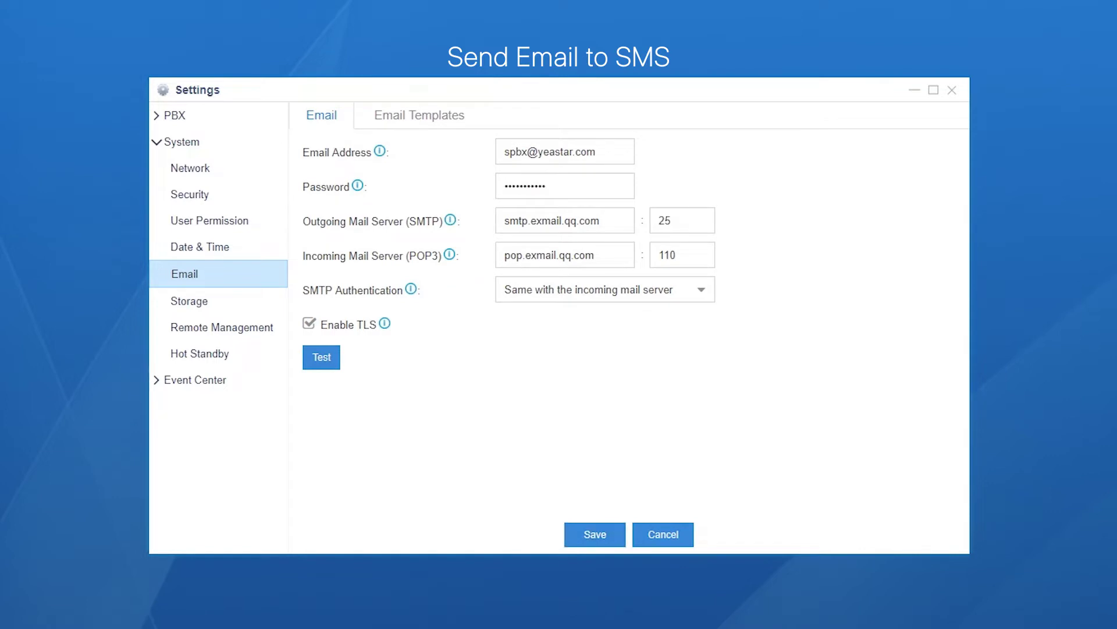
{"action": "left_click", "coordinate": [154, 121]}
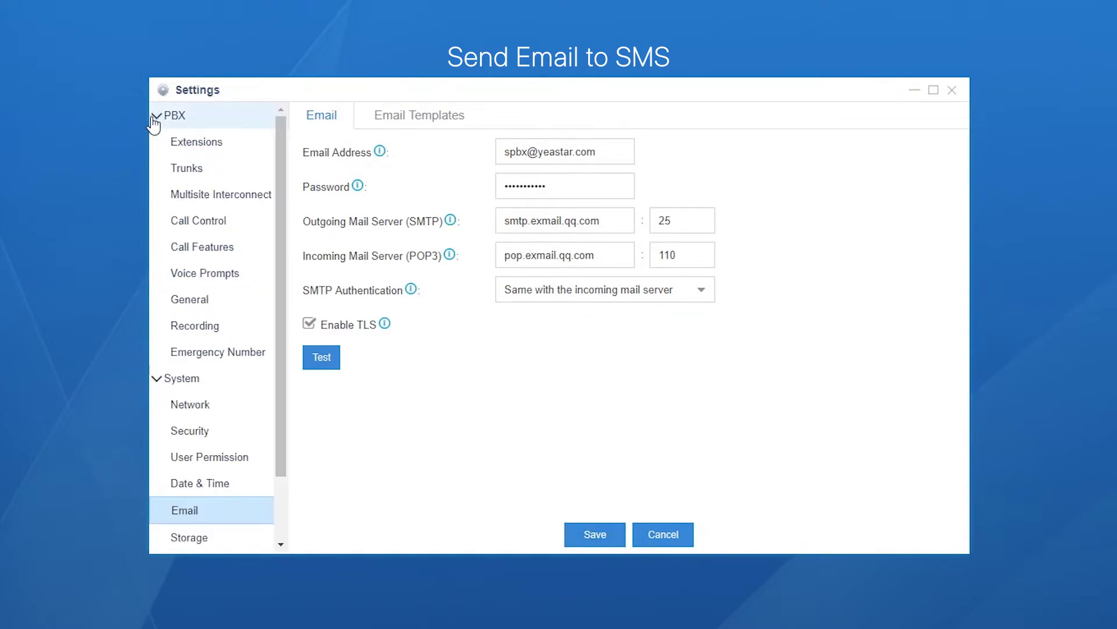
{"action": "left_click", "coordinate": [219, 252]}
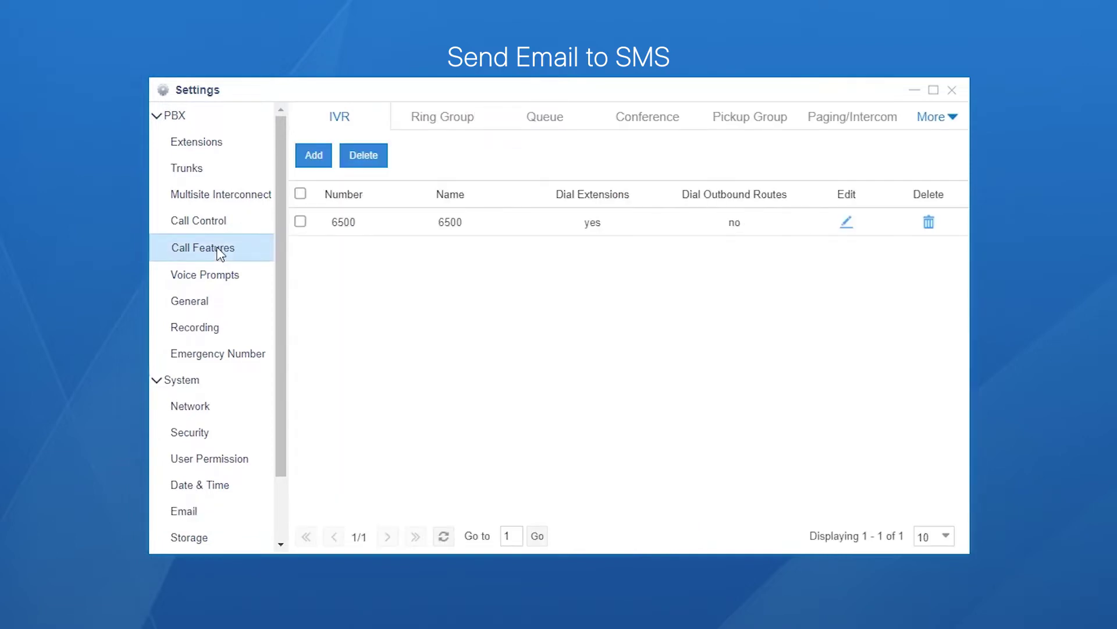
{"action": "left_click", "coordinate": [957, 118]}
{"action": "left_click", "coordinate": [866, 131]}
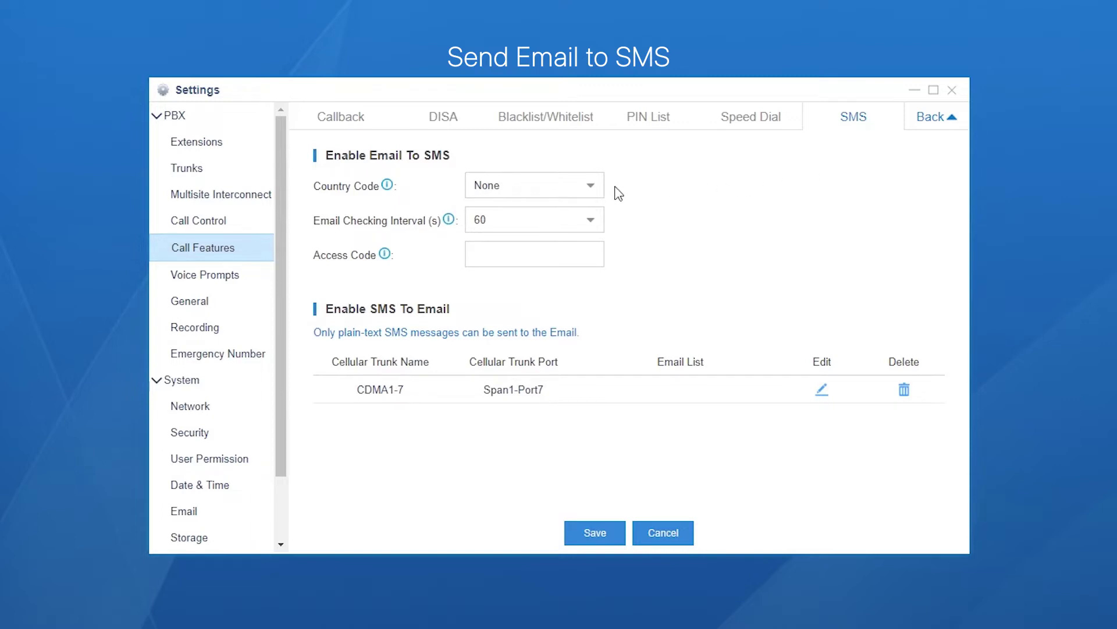
Choose China +86 as the Email To SMS country code, keeping the 60-second interval
{"action": "left_click", "coordinate": [599, 192]}
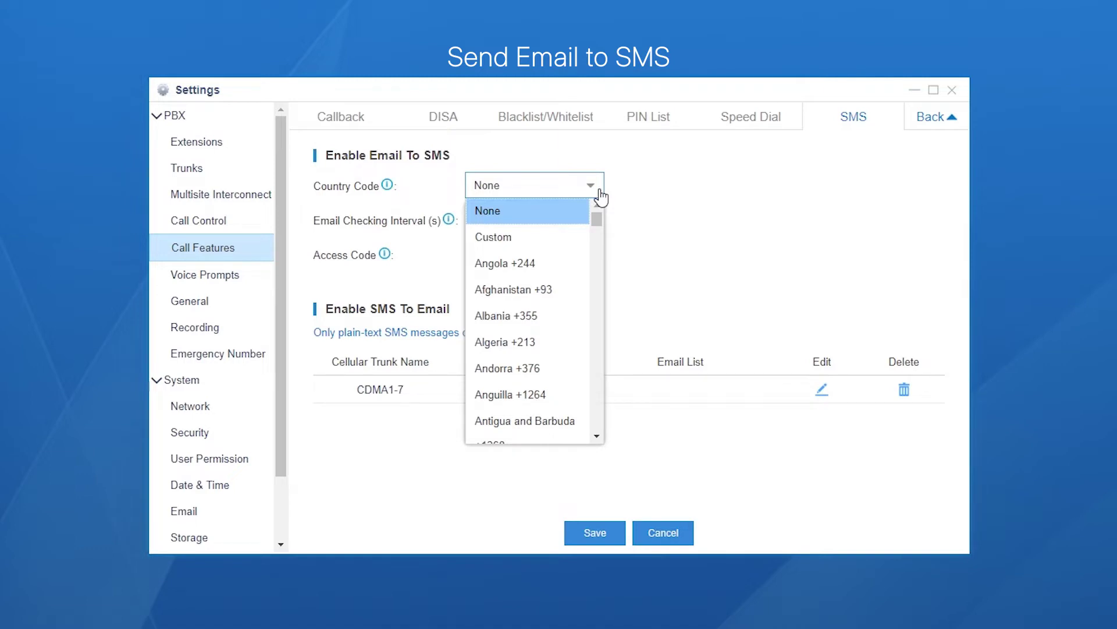
{"action": "left_click_drag", "start_coordinate": [600, 221], "coordinate": [596, 259]}
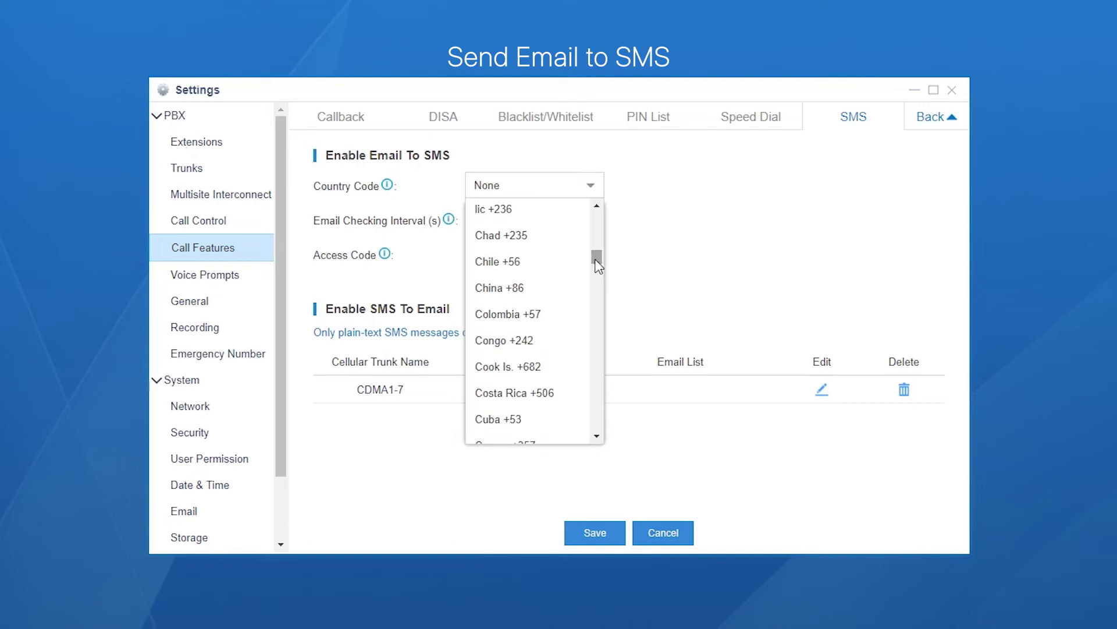
{"action": "left_click", "coordinate": [499, 288]}
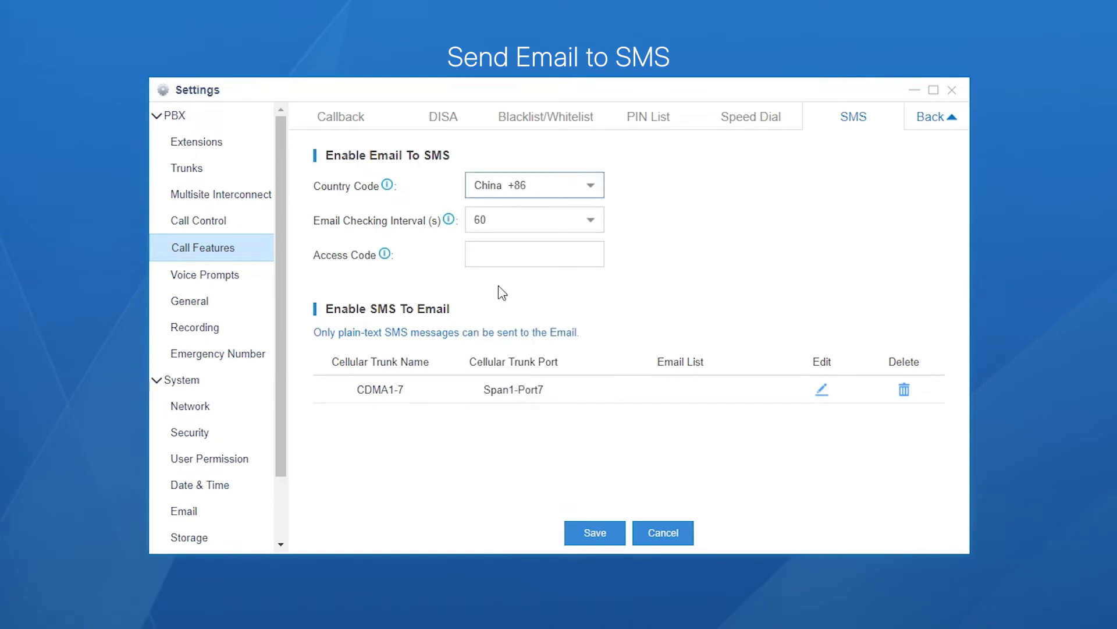
{"action": "mouse_move", "coordinate": [450, 222]}
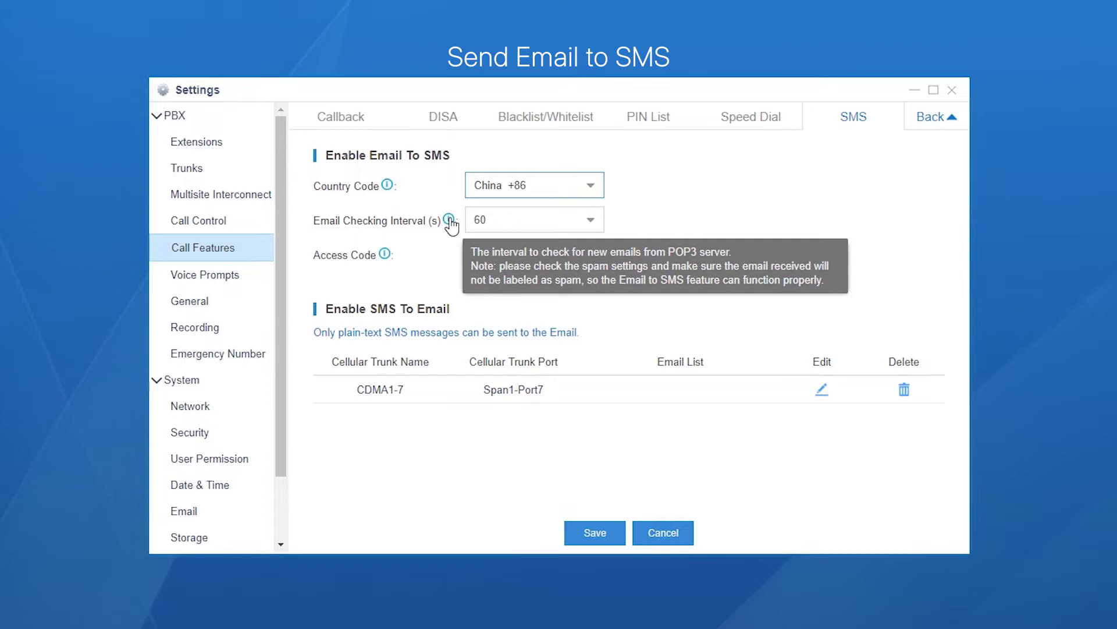
{"action": "mouse_move", "coordinate": [387, 261]}
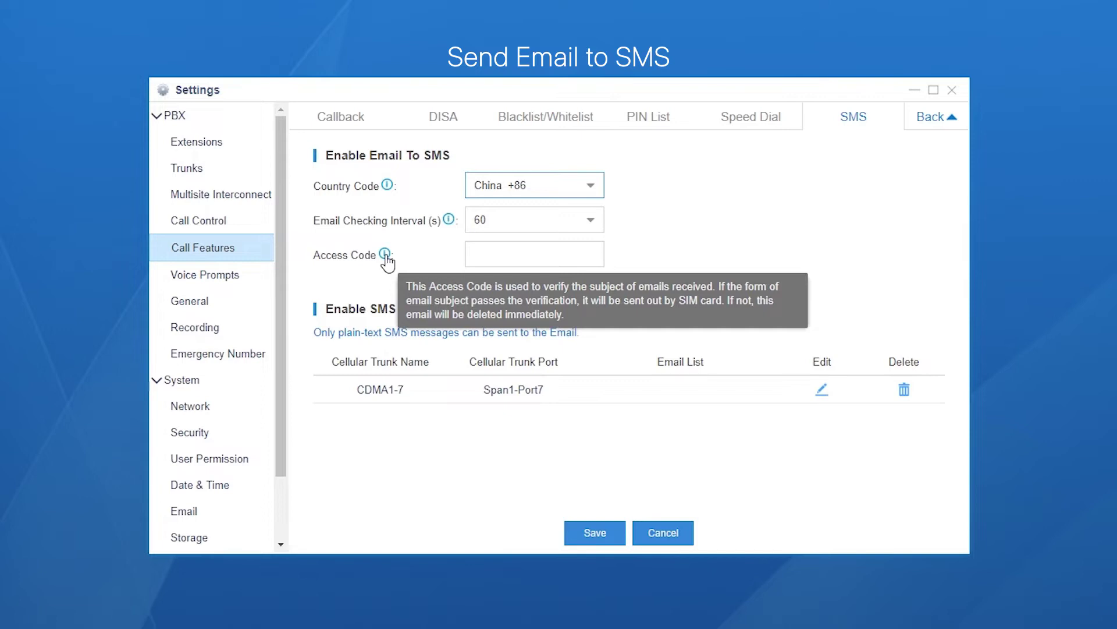
Enter the Email To SMS access code and save the SMS settings
{"action": "left_click", "coordinate": [521, 256]}
{"action": "type", "text": "1234"}
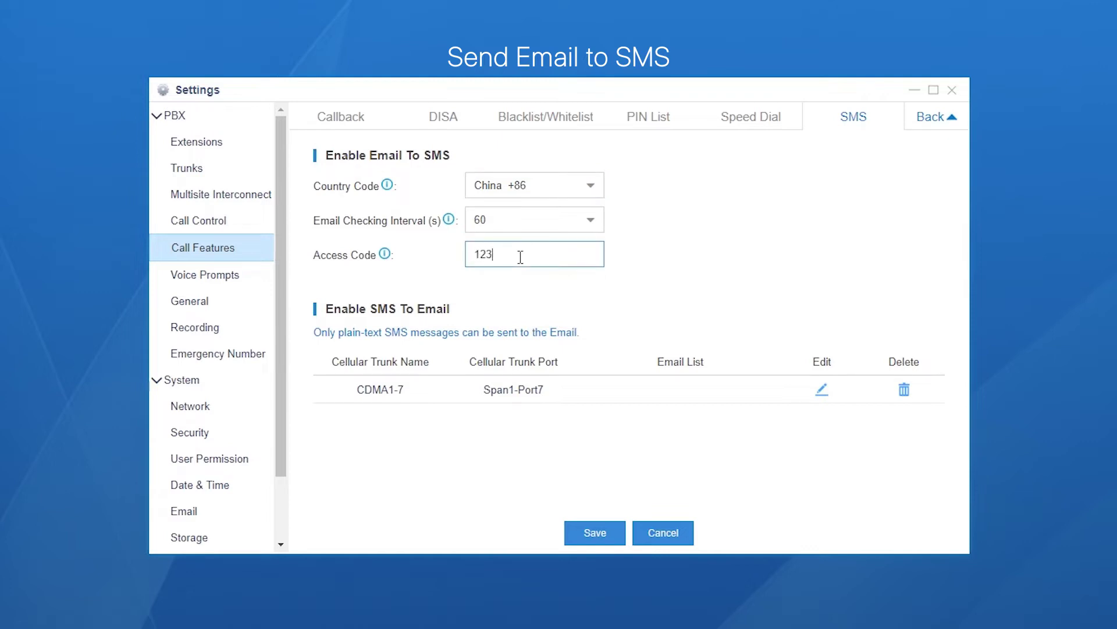
{"action": "left_click", "coordinate": [584, 529]}
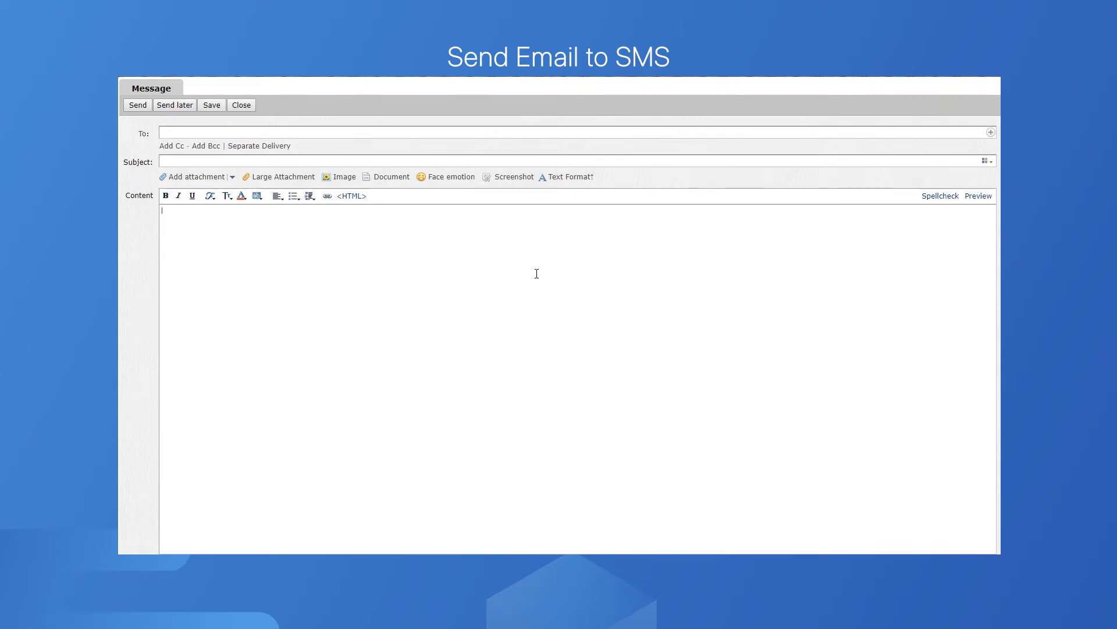
Paste the YSCT training invitation into the body and address the message to the PBX mailbox
{"action": "type", "text": "Hi there,  YSCT Online Training Course will walk you through basic concepts and configurations of Yeastar S-Series VoIP PBX. After learning the four-session course, you will earn knowledge and skills to manage, and maintain PBX, from zero to pro. If you are interested in learning how to establish a telephone system for an enterprise, come and join our FREE webinar!  Yeastar Training Team"}
{"action": "left_click", "coordinate": [332, 132]}
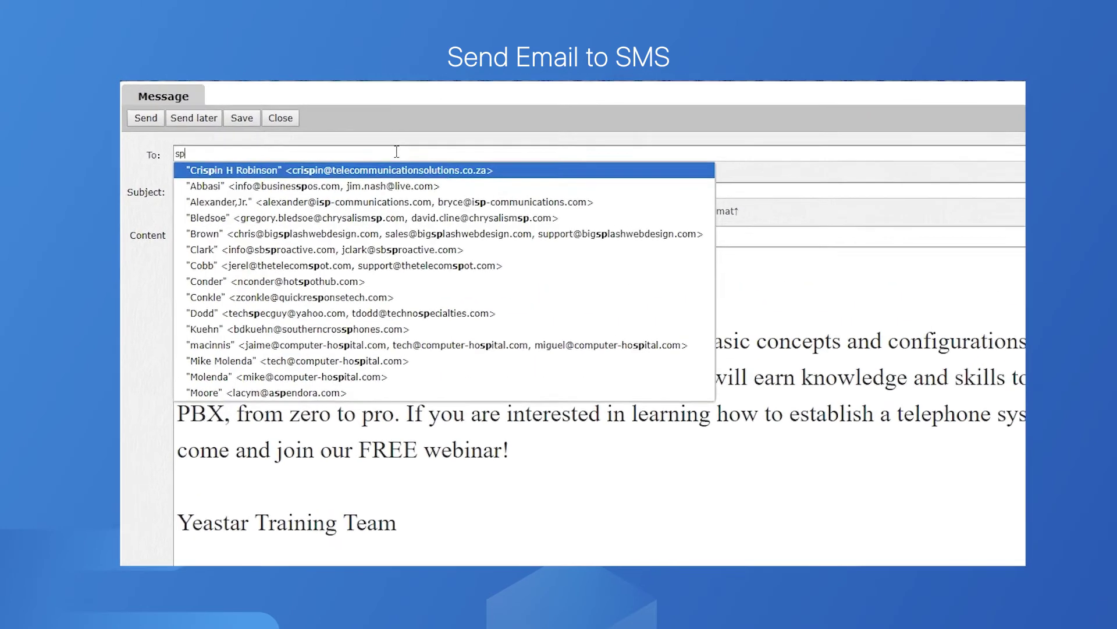
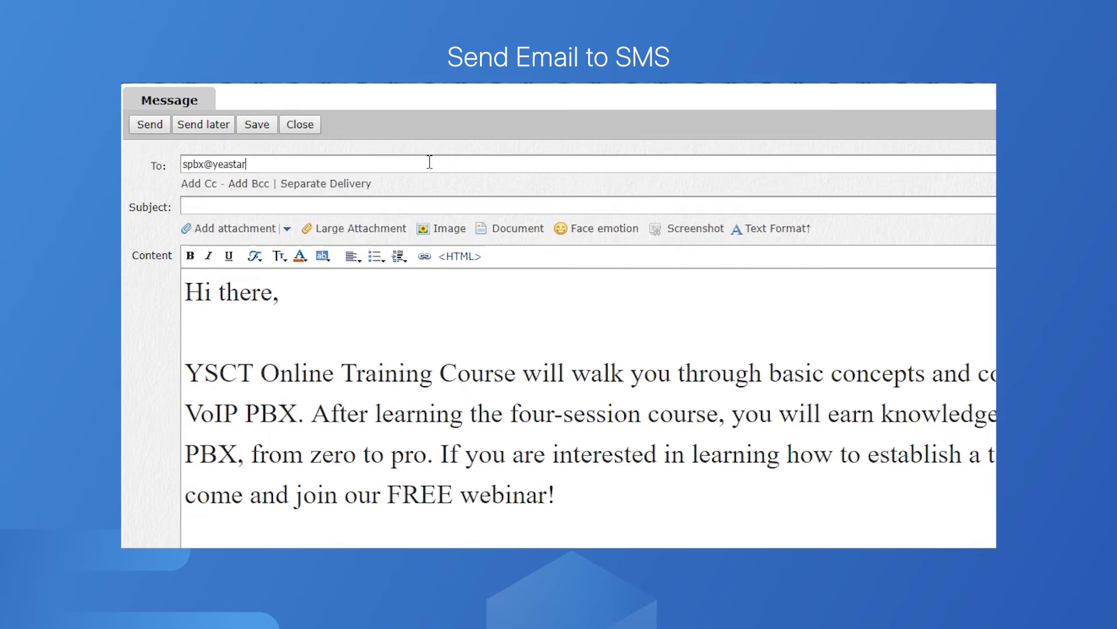
{"action": "type", "text": ";"}
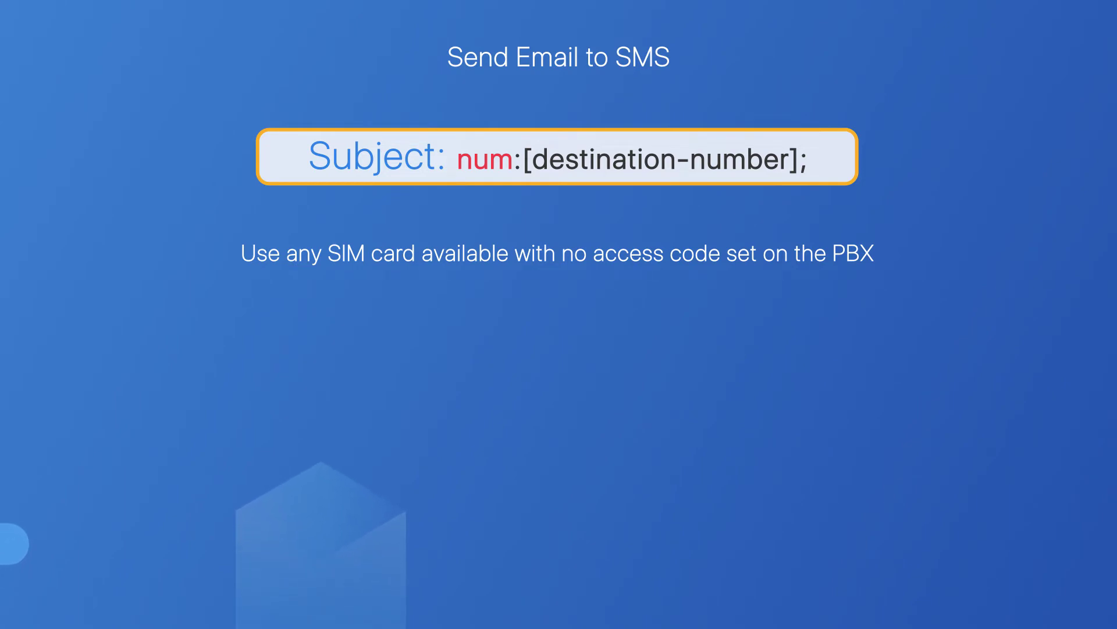
Type 'num:' followed by the destination mobile number in the subject
{"action": "type", "text": "n"}
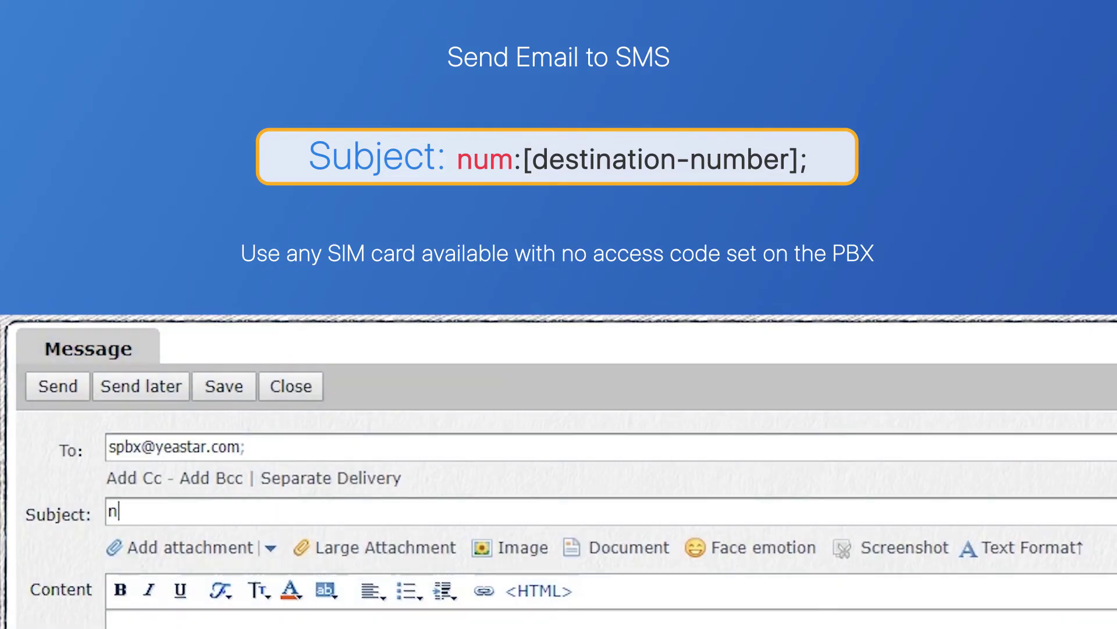
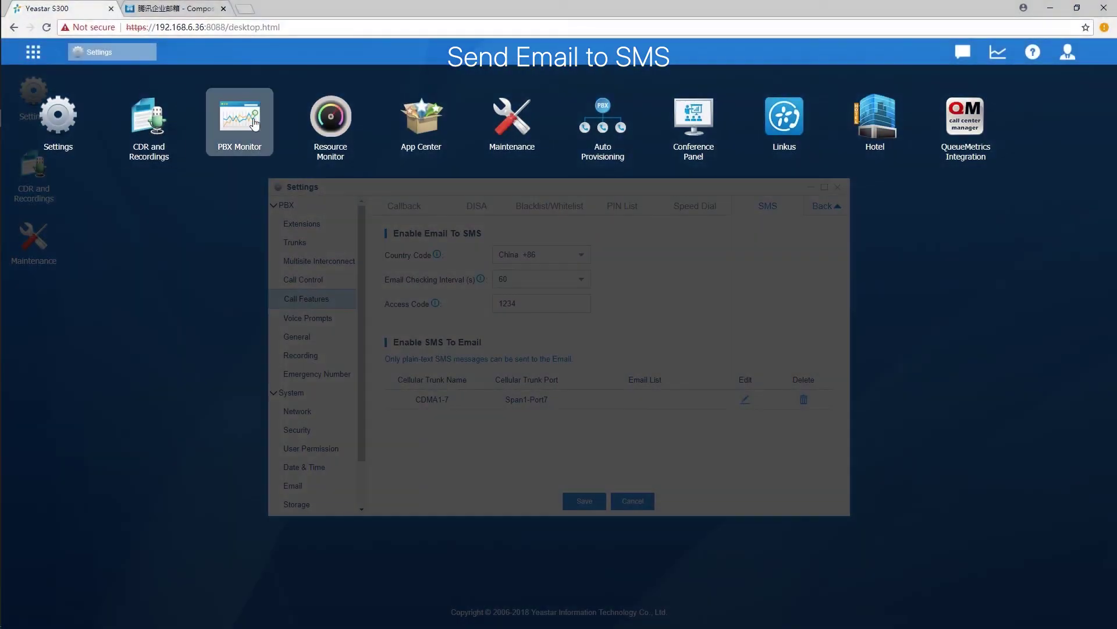
Check PBX Monitor's trunk list to find CDMA1-7 on Span1-Port7
{"action": "left_click", "coordinate": [254, 122]}
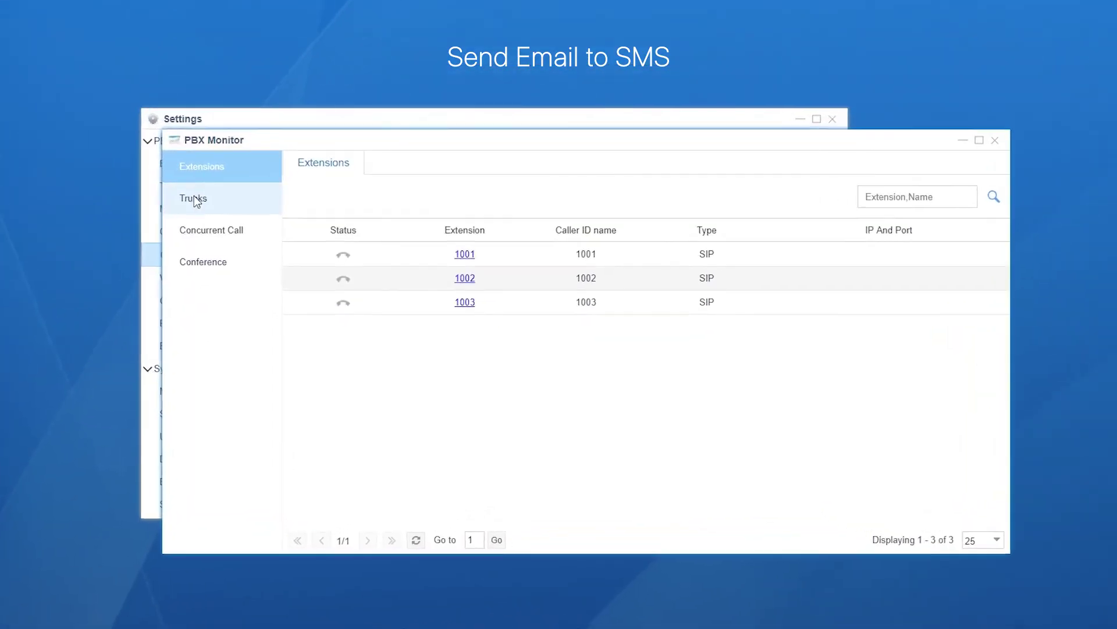
{"action": "left_click", "coordinate": [312, 252]}
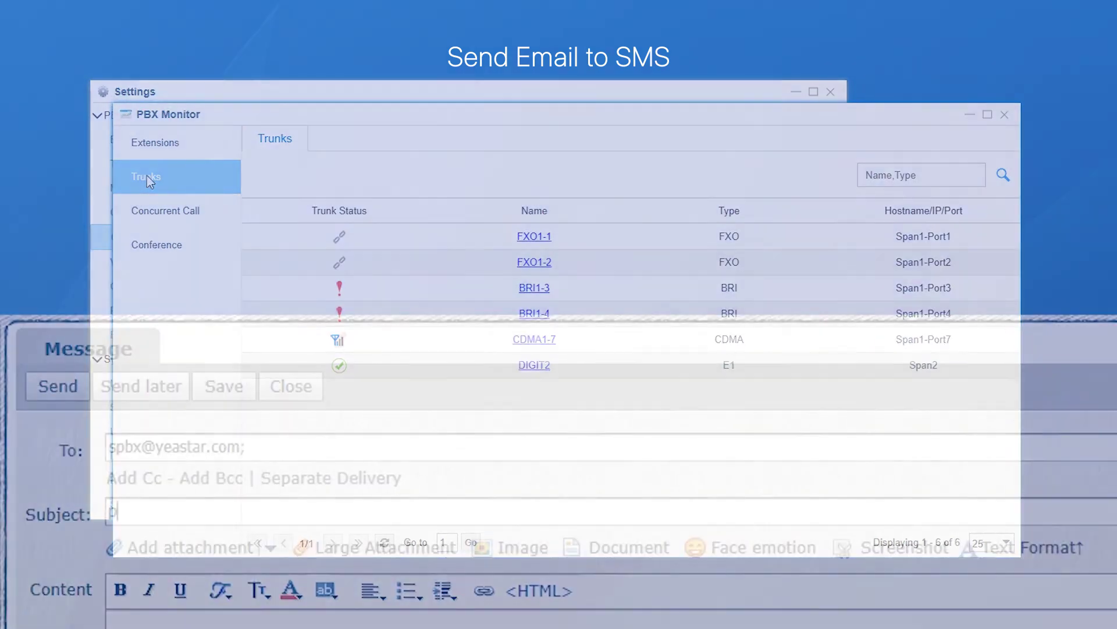
Write the subject as 'port:1_7;num:' plus the mobile number, then ';code:' plus the access code
{"action": "type", "text": ":1_"}
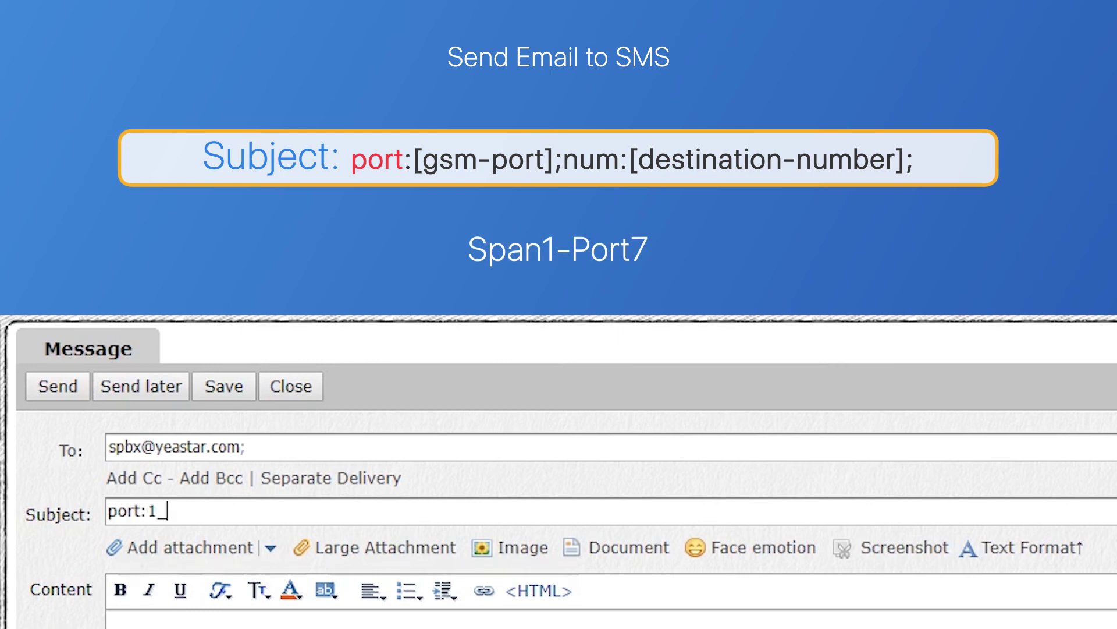
{"action": "type", "text": "7;num:"}
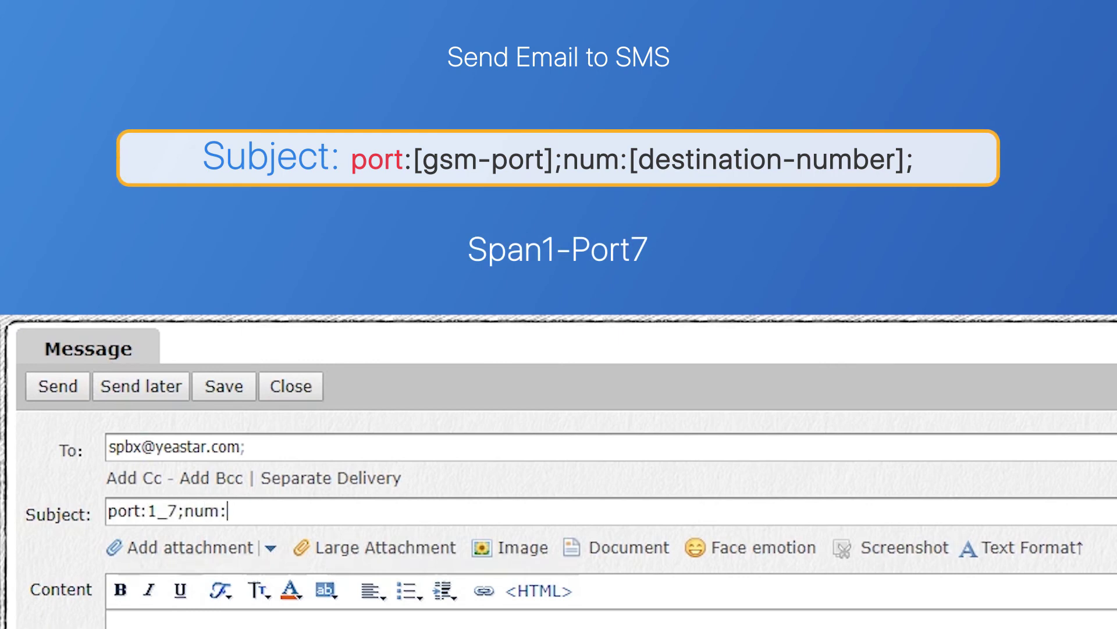
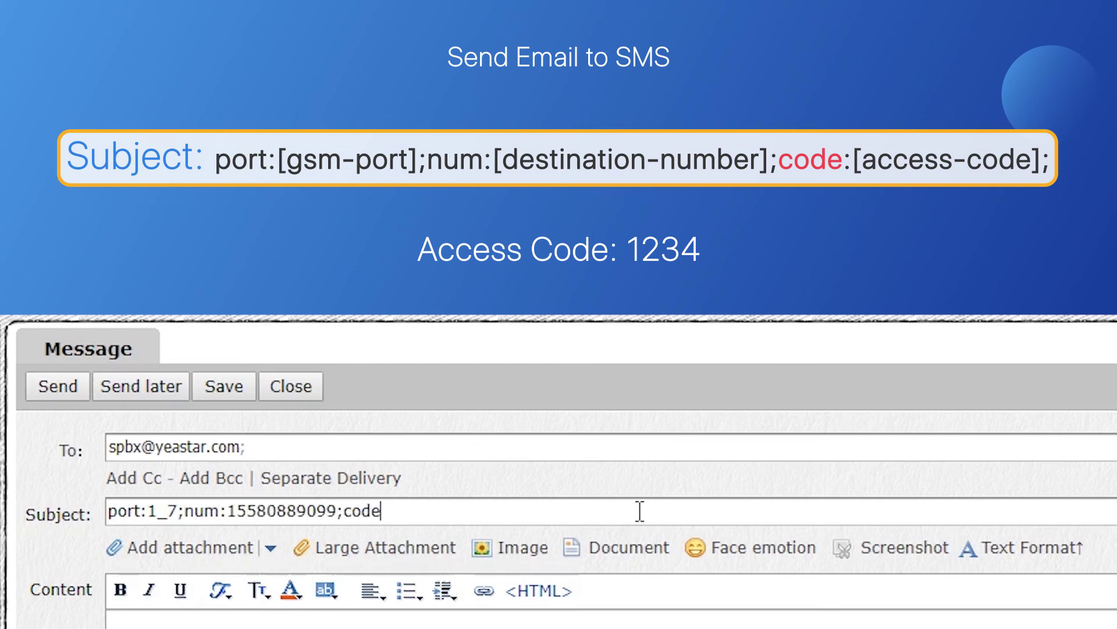
{"action": "type", "text": ":123"}
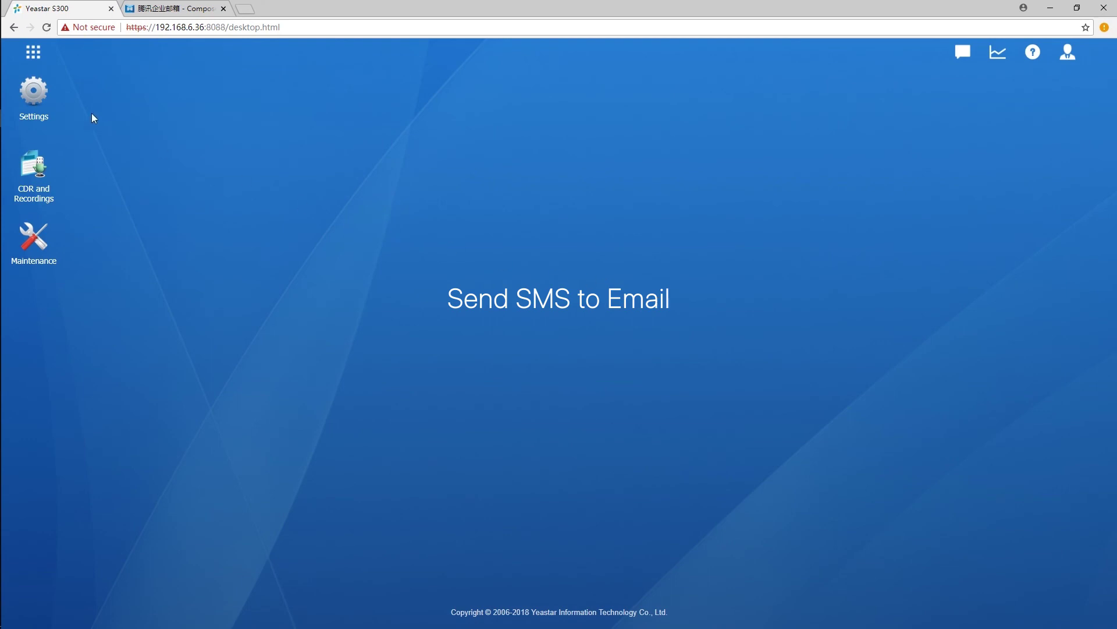
Open the SMS settings and edit trunk CDMA1-7's SMS To Email entry
{"action": "left_click", "coordinate": [58, 108]}
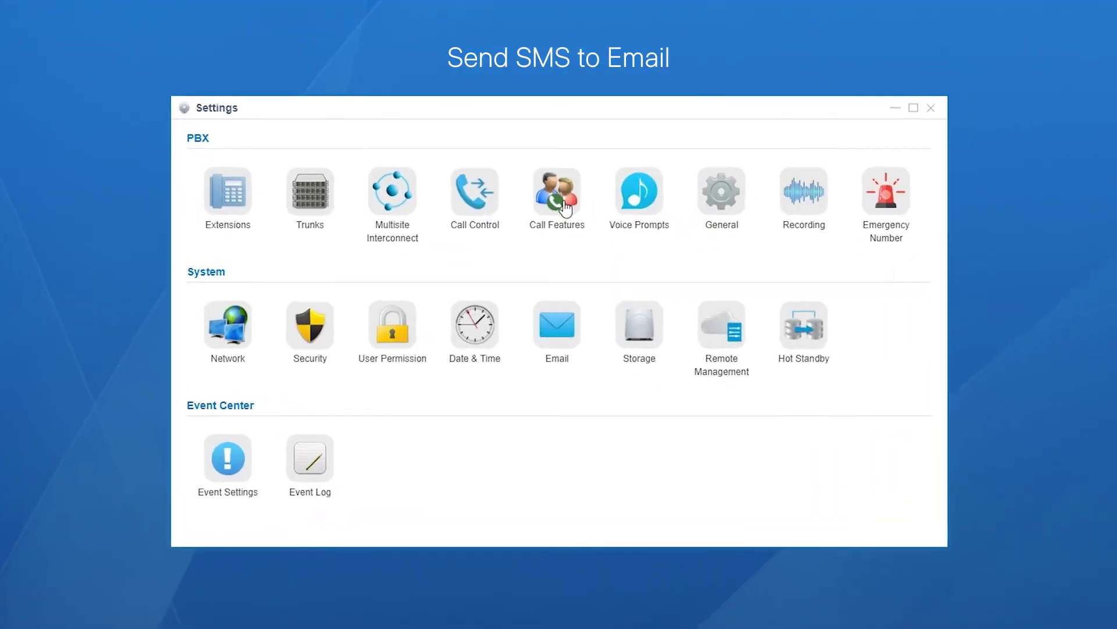
{"action": "left_click", "coordinate": [565, 206]}
{"action": "left_click", "coordinate": [933, 121]}
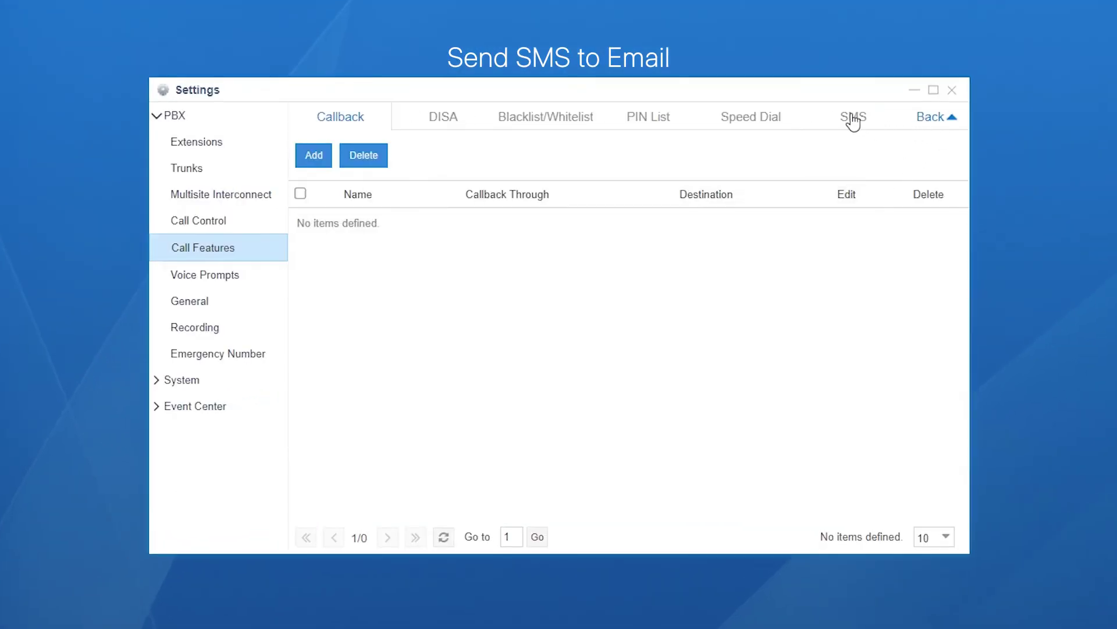
{"action": "left_click", "coordinate": [853, 119]}
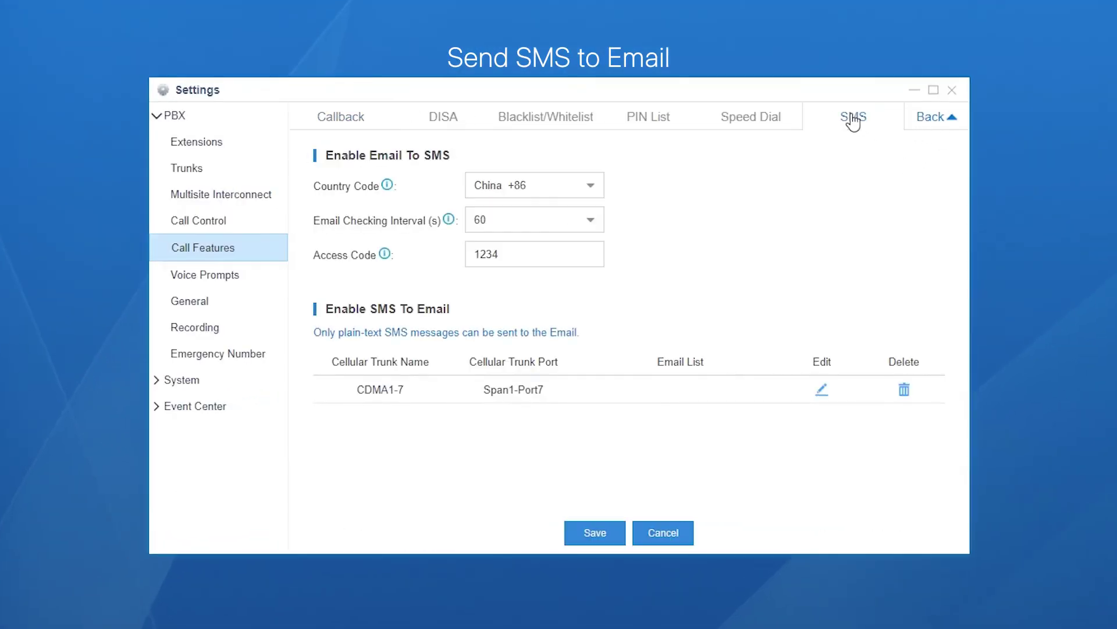
{"action": "left_click", "coordinate": [826, 390]}
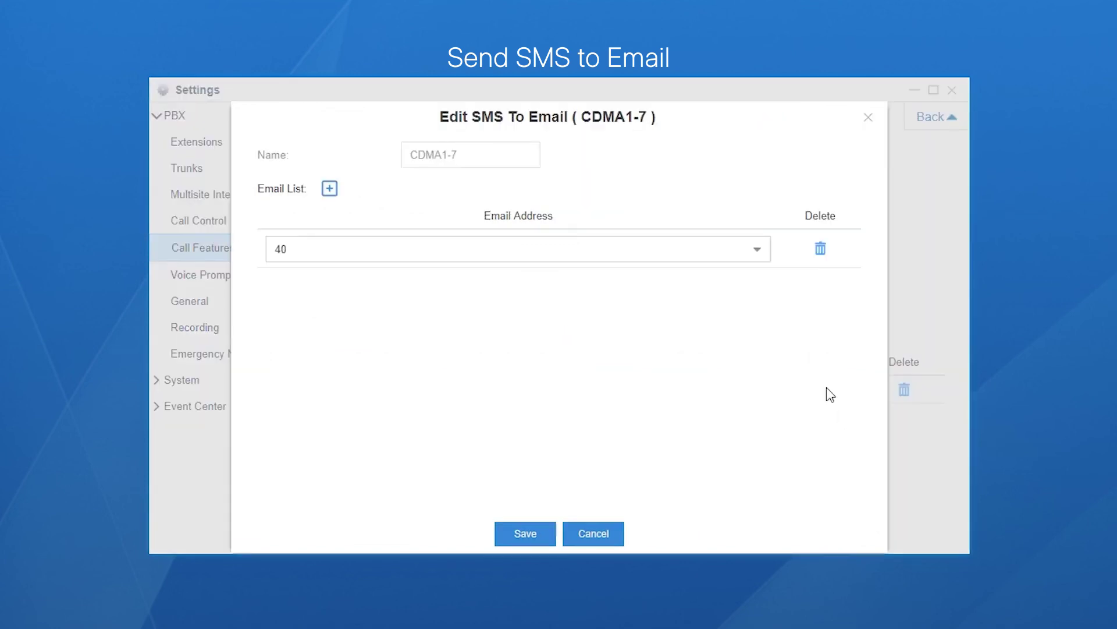
Add extensions 1001, 1002 and 1003 as email recipients and save
{"action": "left_click", "coordinate": [760, 250]}
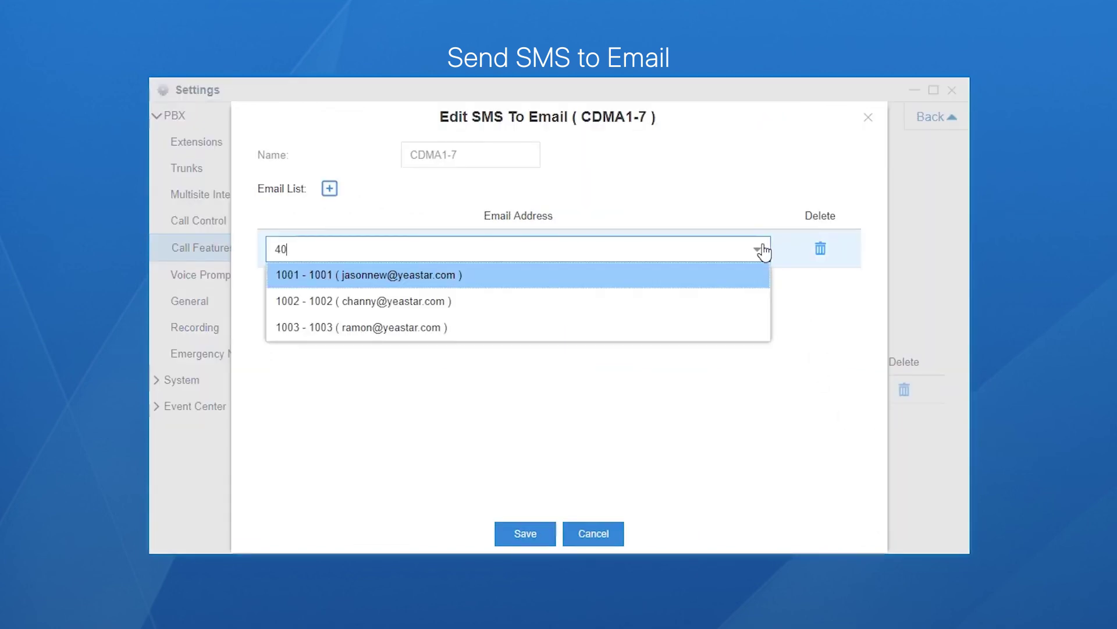
{"action": "left_click", "coordinate": [491, 285]}
{"action": "left_click", "coordinate": [329, 188]}
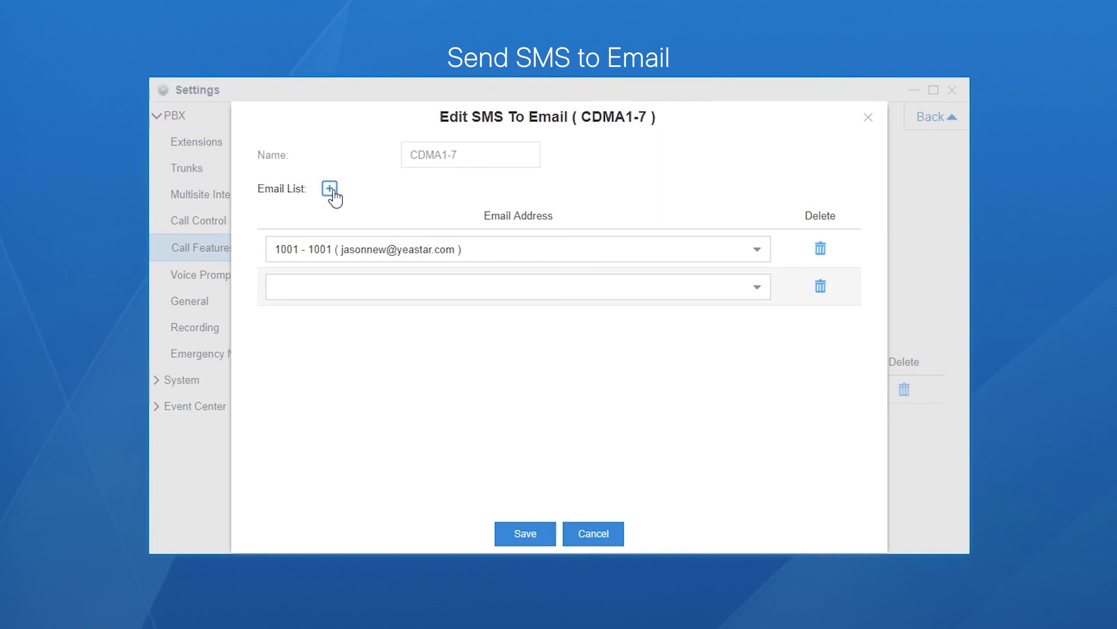
{"action": "left_click", "coordinate": [330, 189]}
{"action": "left_click", "coordinate": [756, 287]}
{"action": "left_click", "coordinate": [600, 340]}
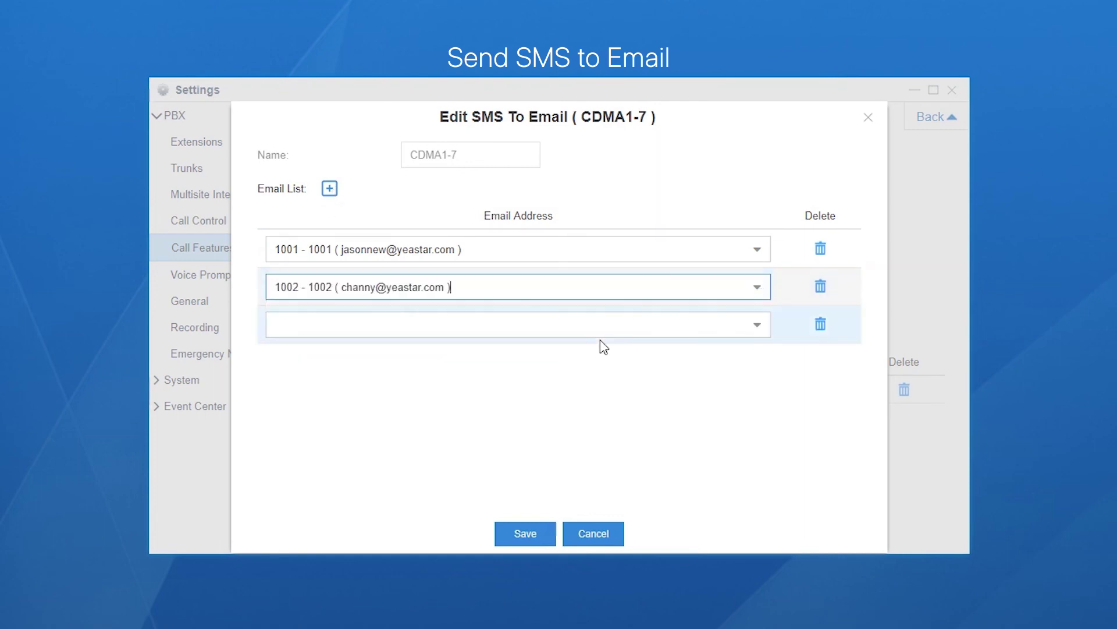
{"action": "left_click", "coordinate": [756, 325]}
{"action": "left_click", "coordinate": [701, 411]}
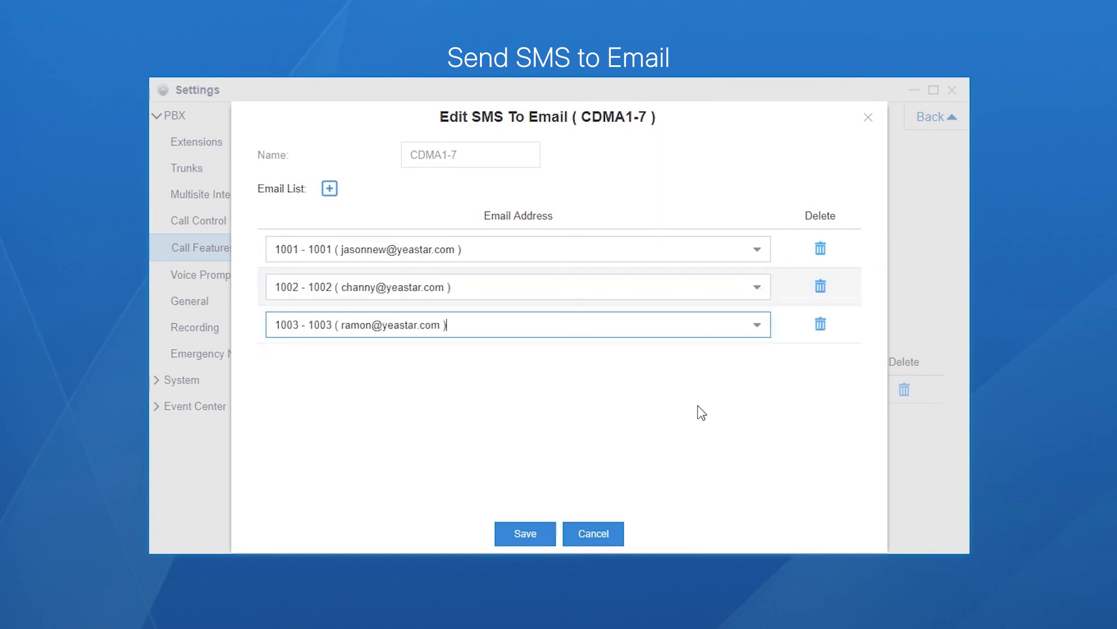
{"action": "left_click", "coordinate": [535, 532]}
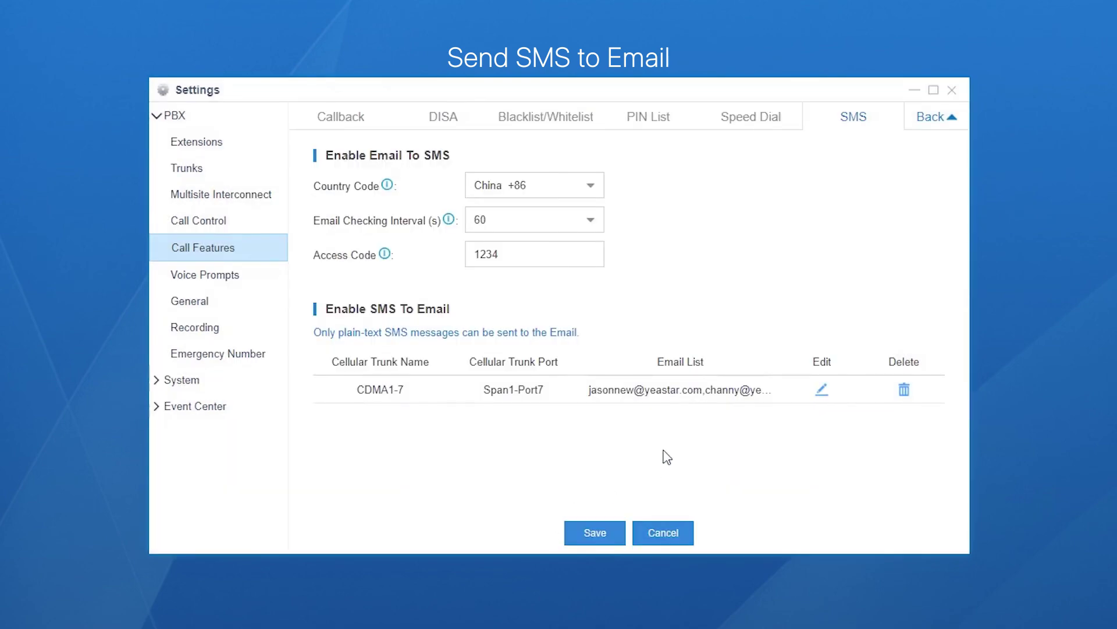